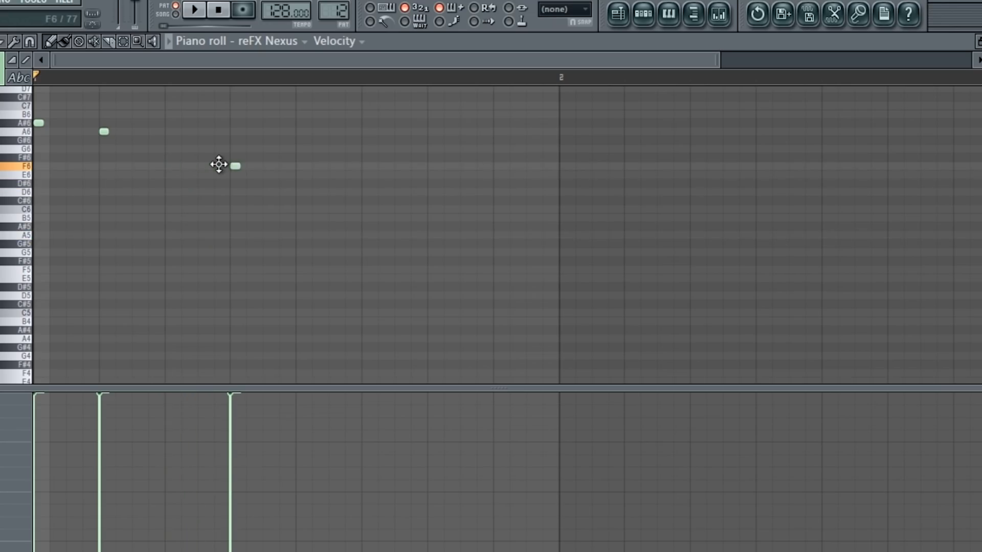
- Duplicate the two-bar Nexus melody into bars 3 and 4 and play back the four-bar pattern
key(space)
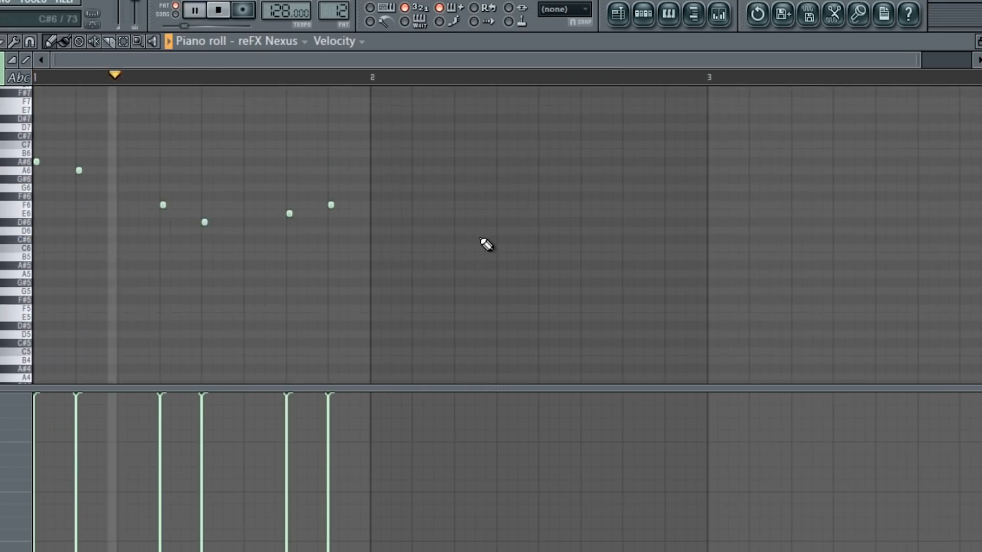
key(ctrl+b)
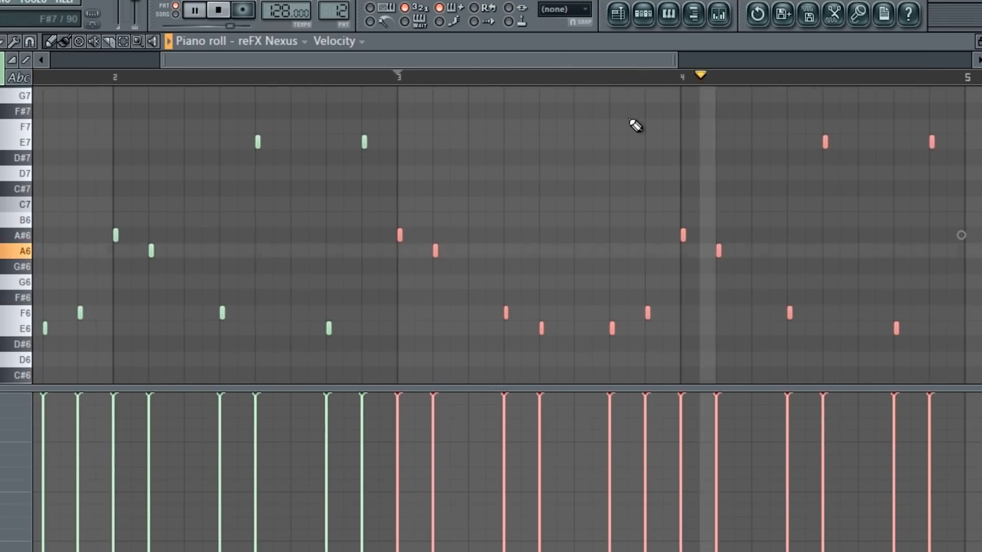
key(space)
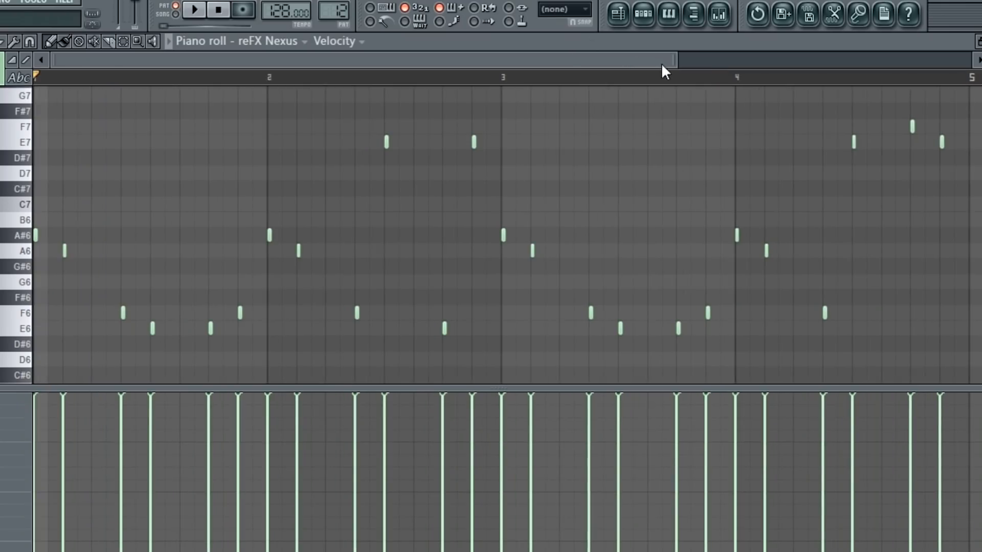
click(193, 11)
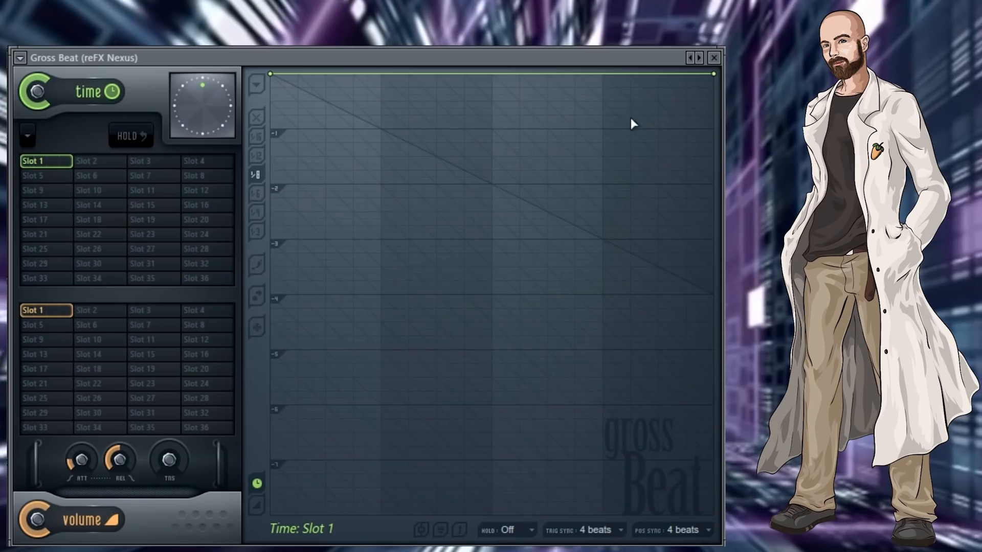
- Load the Gross Beat preset with repeat, scratch and speed slots, and activate its 1/2 Speed time slot on the Nexus channel
click(694, 62)
click(733, 121)
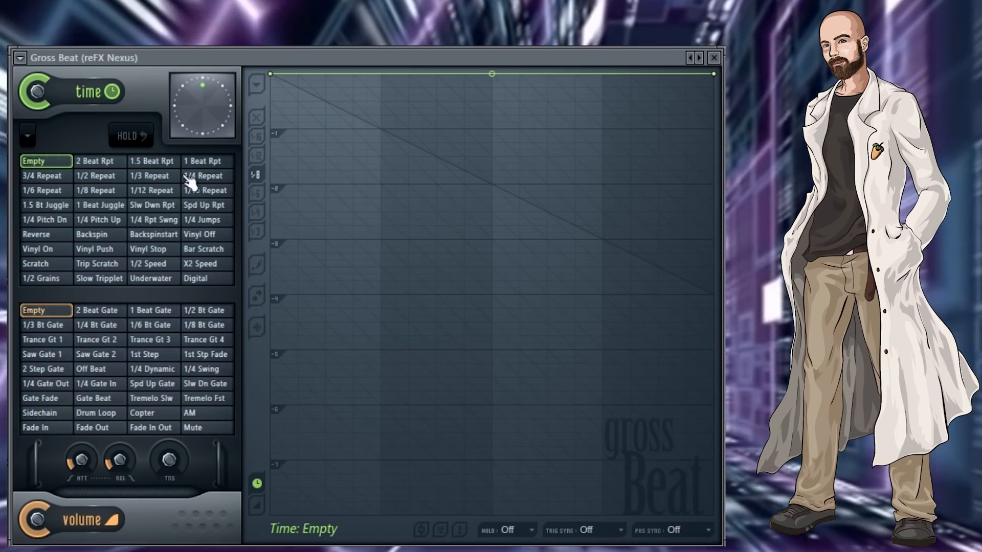
click(153, 264)
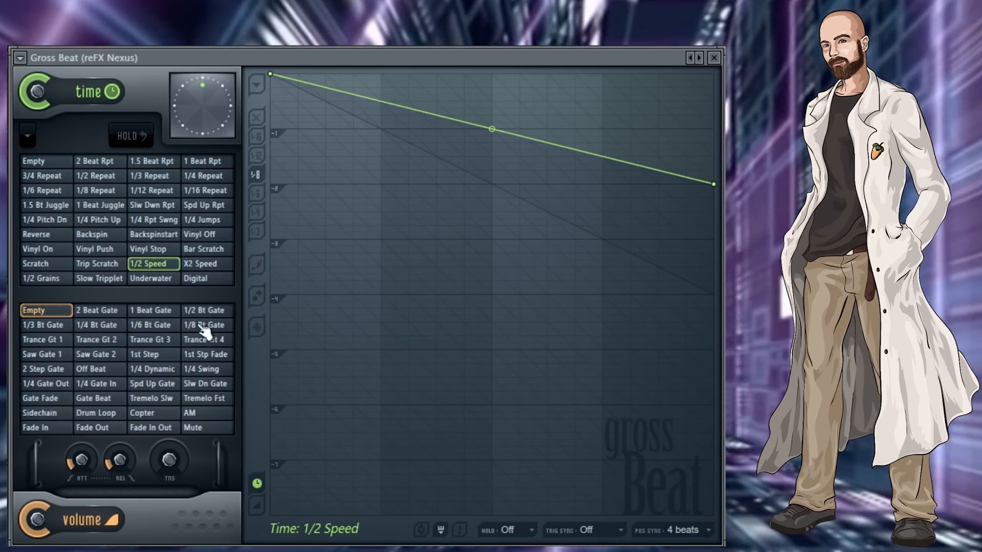
click(216, 385)
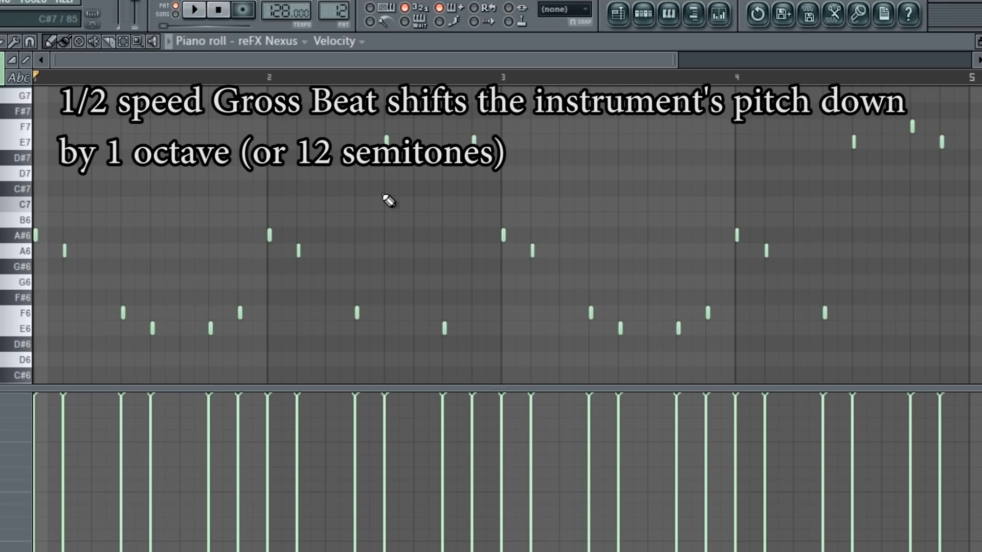
- Transpose all Nexus melody notes up one octave and play back the Pad Texture pattern
key(ctrl+a)
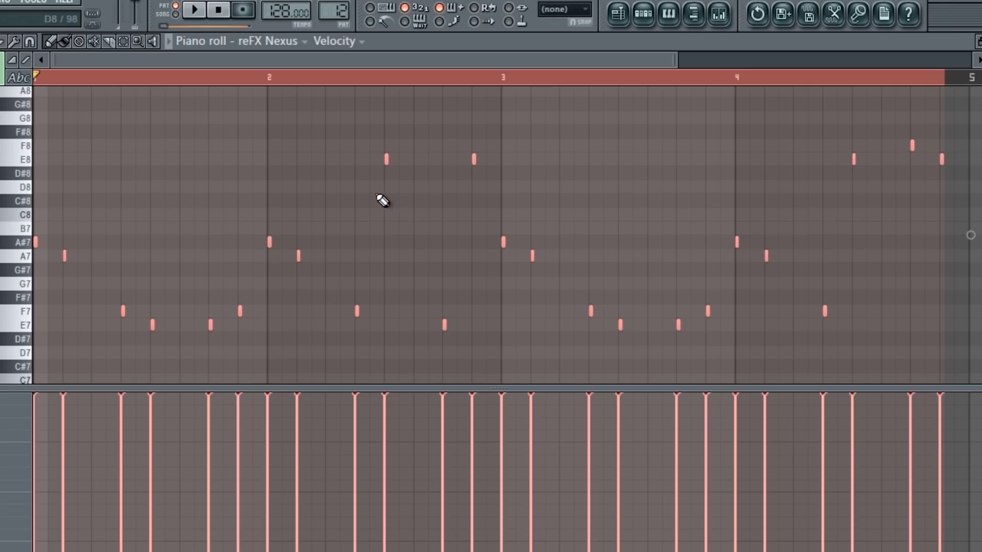
drag(903, 77, 15, 108)
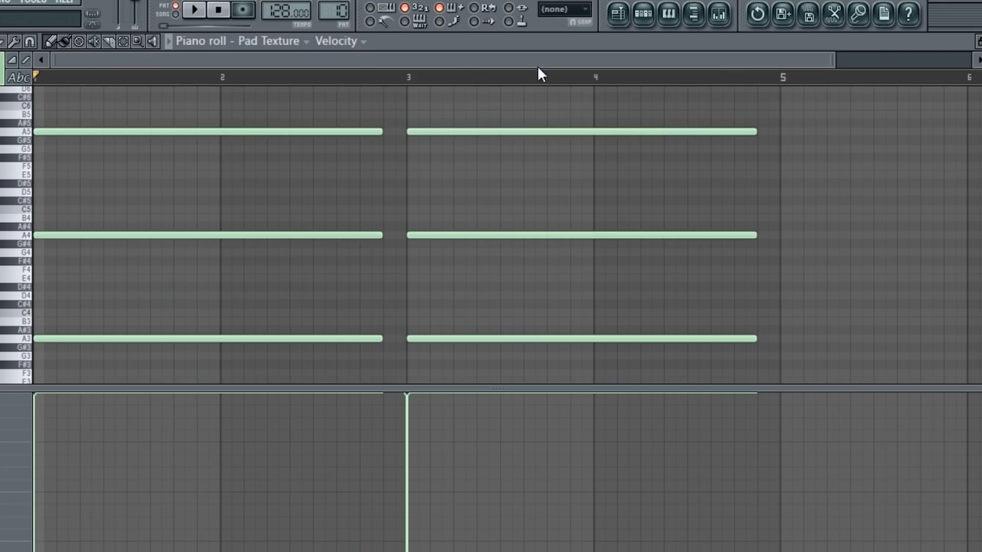
click(197, 13)
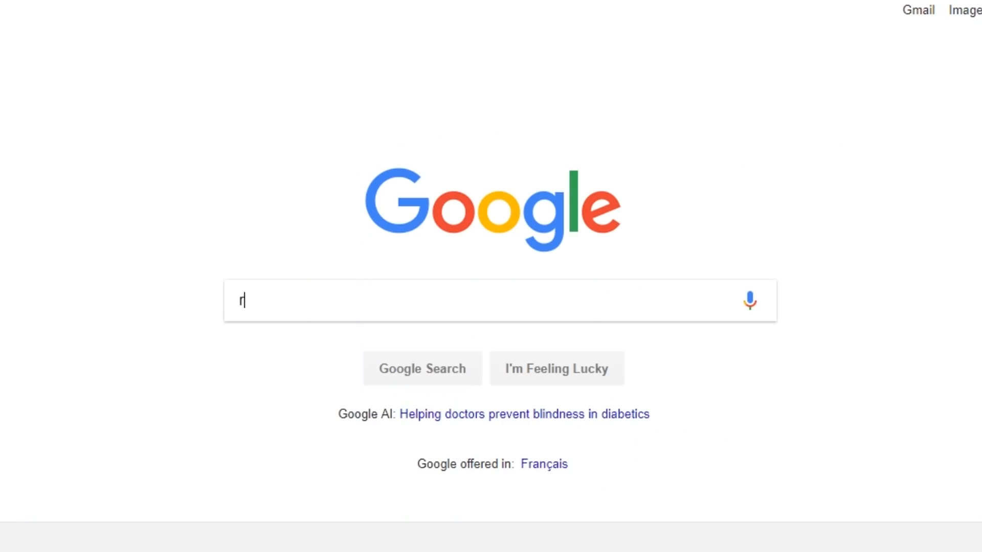
- Search Google for "reddit satanic drums"
text(eddit sara)
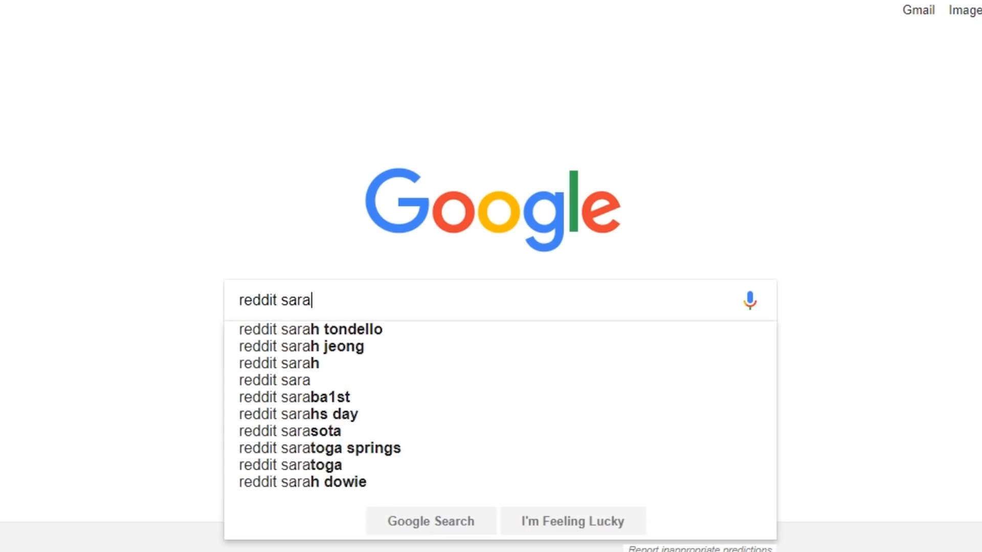
key(BackSpace)
key(BackSpace)
text(tani)
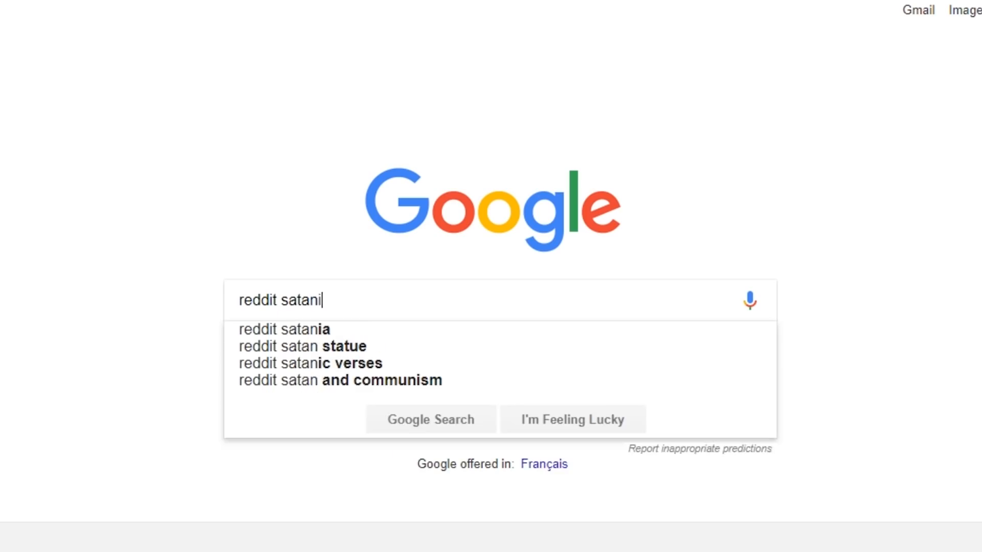
text(c drums)
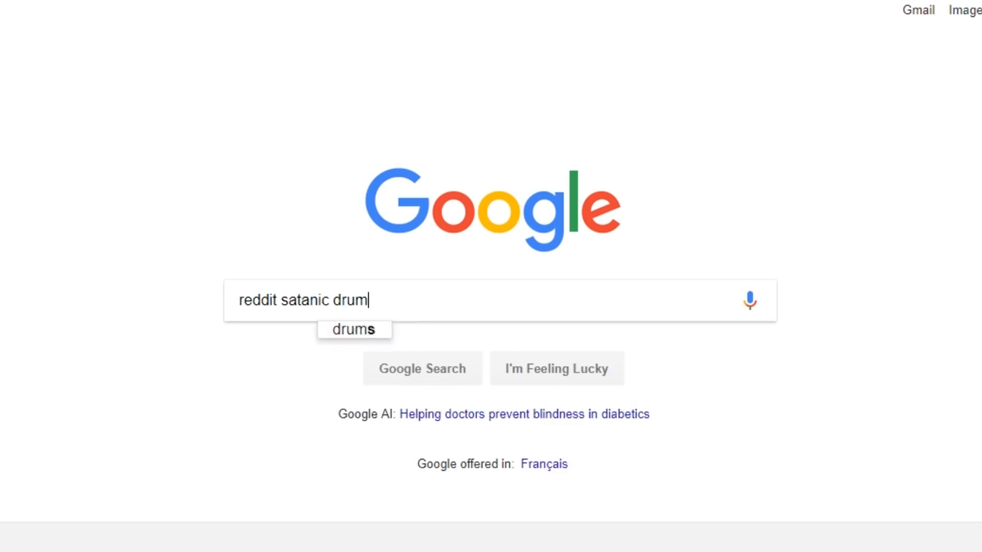
key(Return)
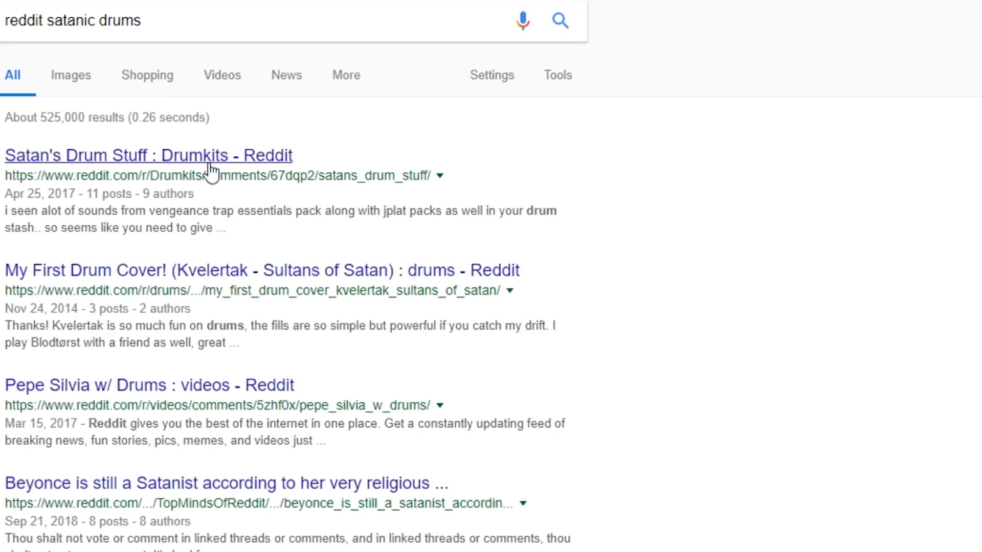
- Open the Reddit thread "Satan's Drum Stuff" and follow its Google Drive link to the drum kit
click(211, 156)
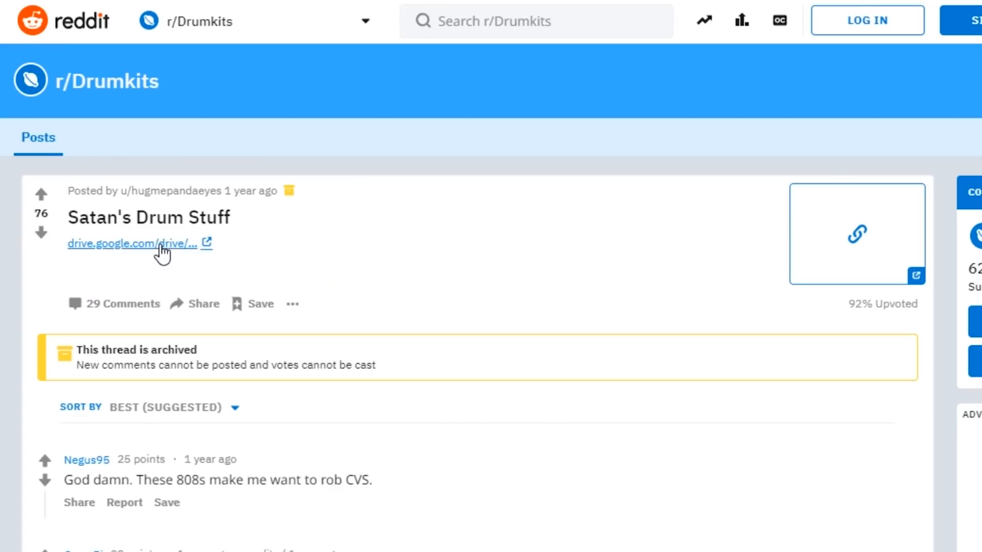
click(161, 244)
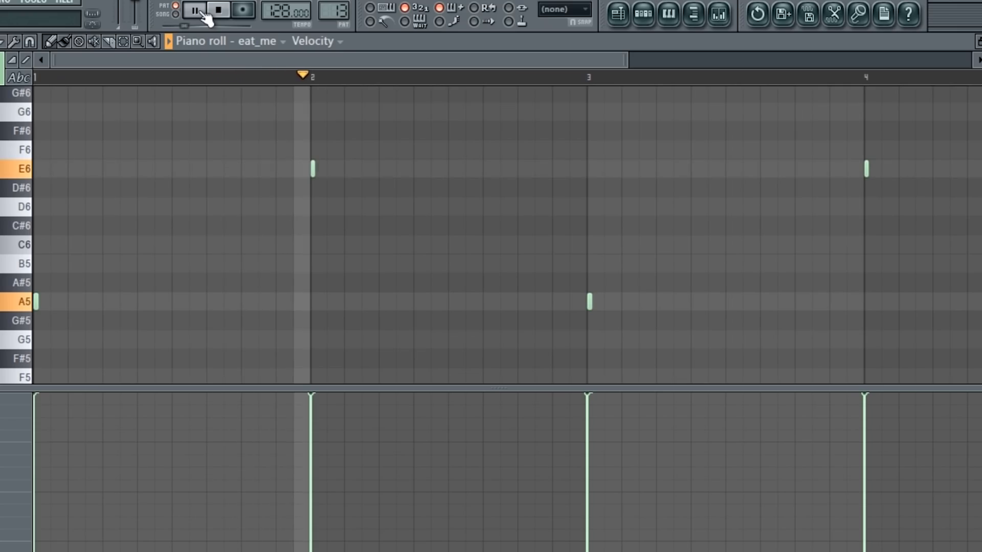
- In FL Studio, audition the eat_me pattern and examine the low and high cut bands in its Fruity Parametric EQ 2
click(220, 12)
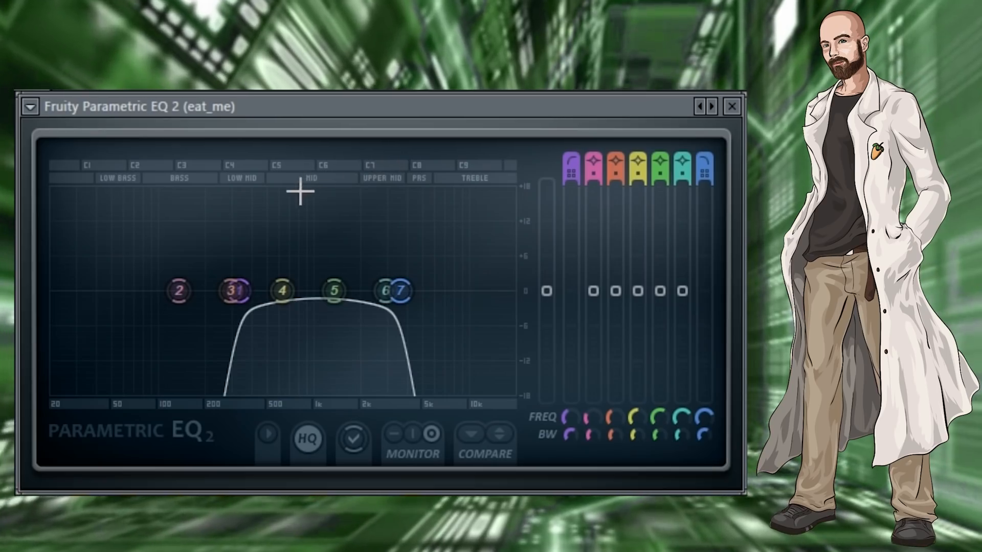
mouse_move(263, 266)
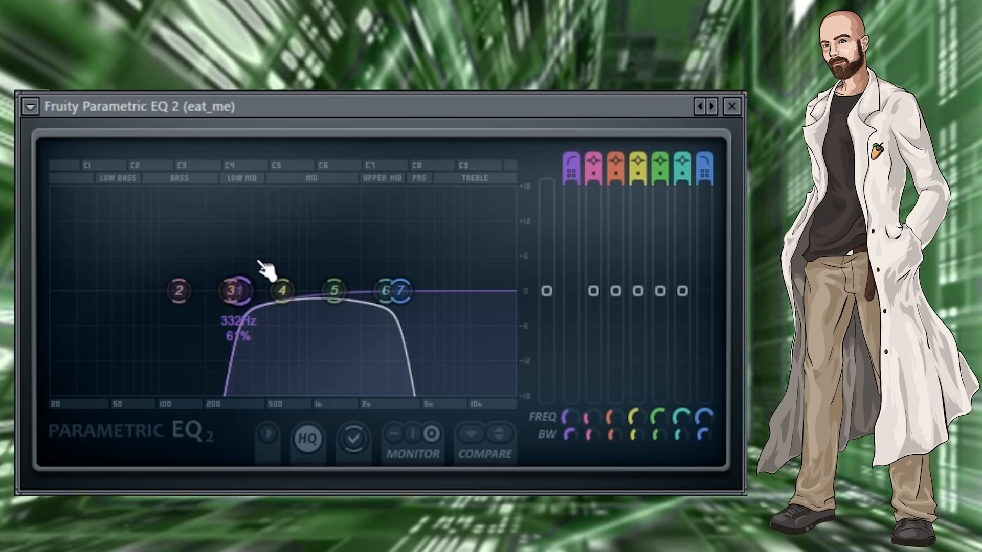
mouse_move(401, 282)
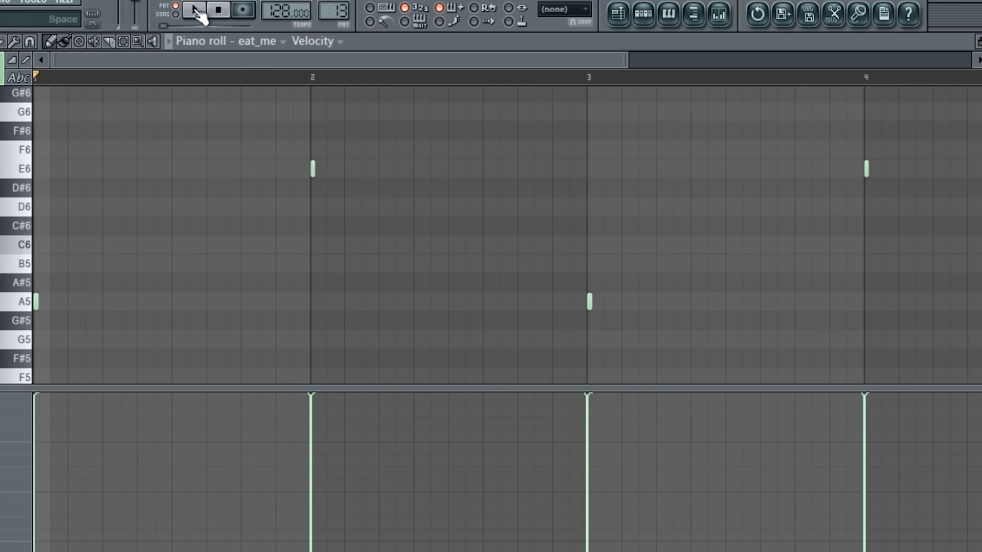
click(197, 11)
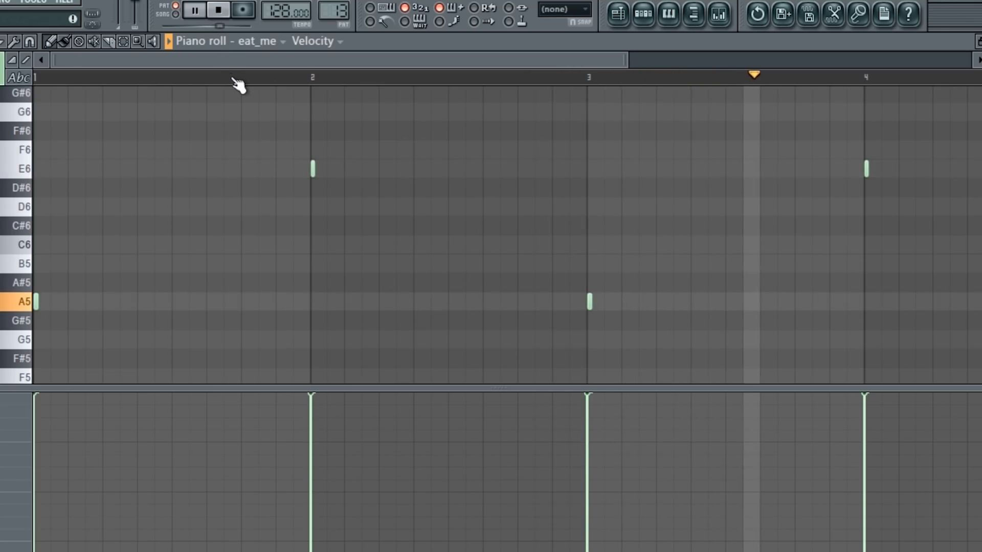
click(219, 10)
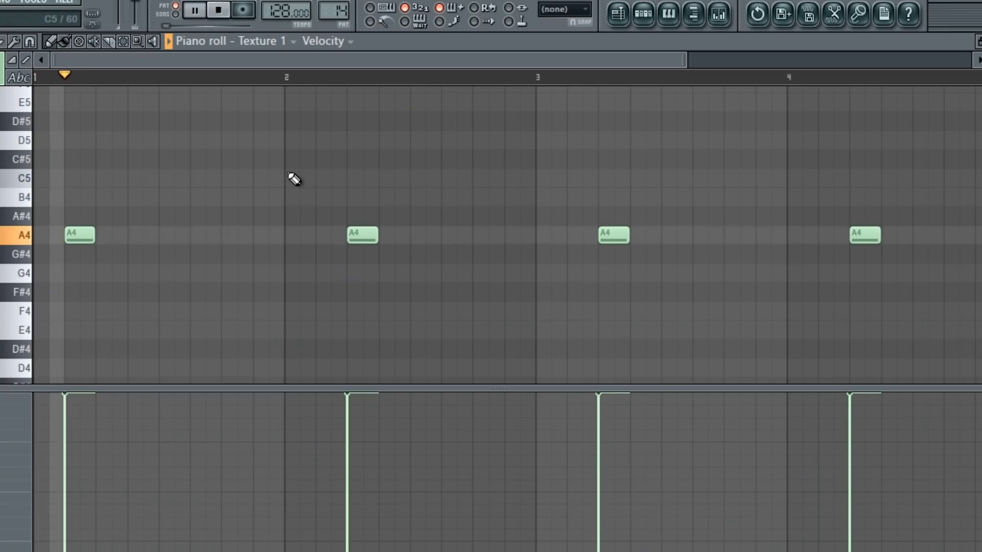
- Listen to the Texture 1, corpse_clap, base_kick and i_want_to_eat_you_alive_hat patterns one at a time, stopping playback after each
click(219, 10)
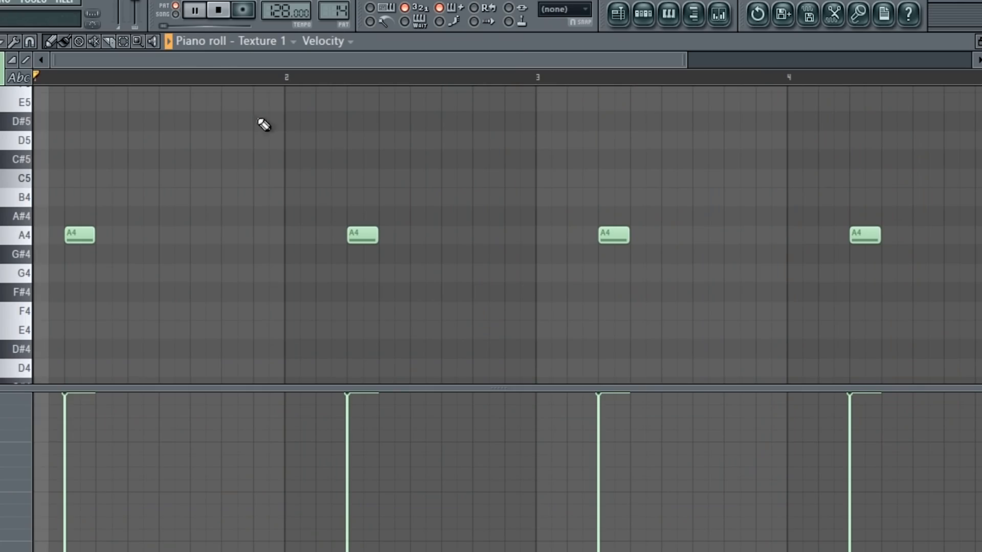
key(space)
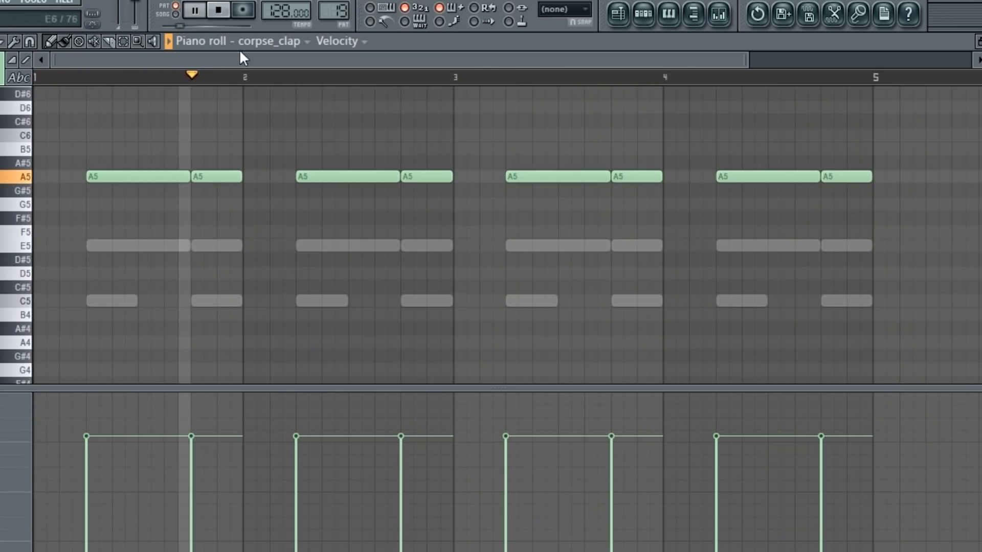
click(221, 11)
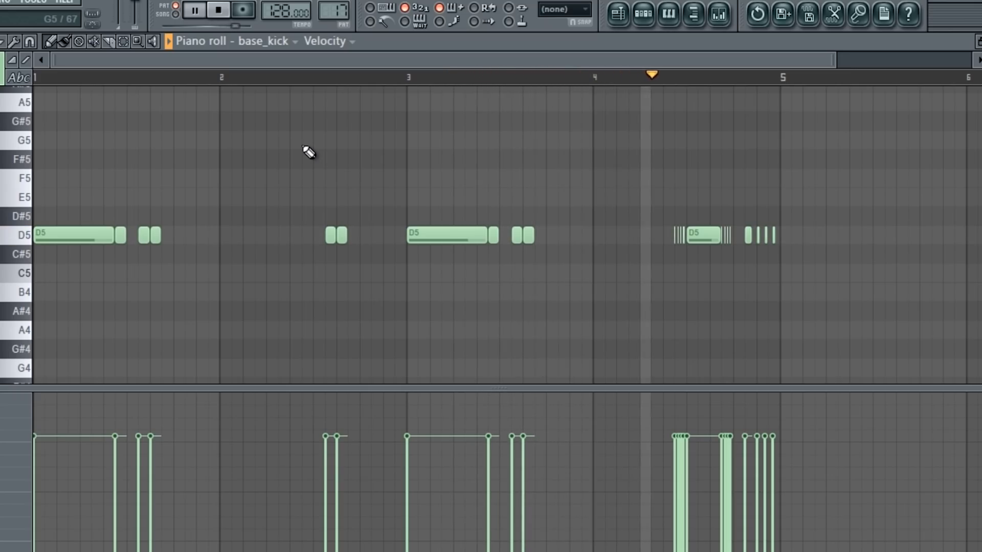
click(228, 14)
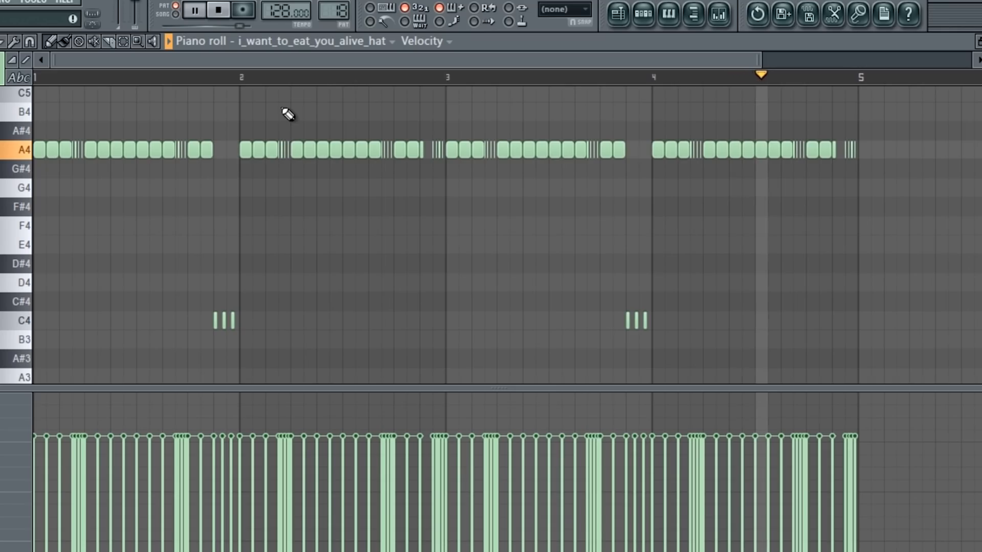
click(223, 13)
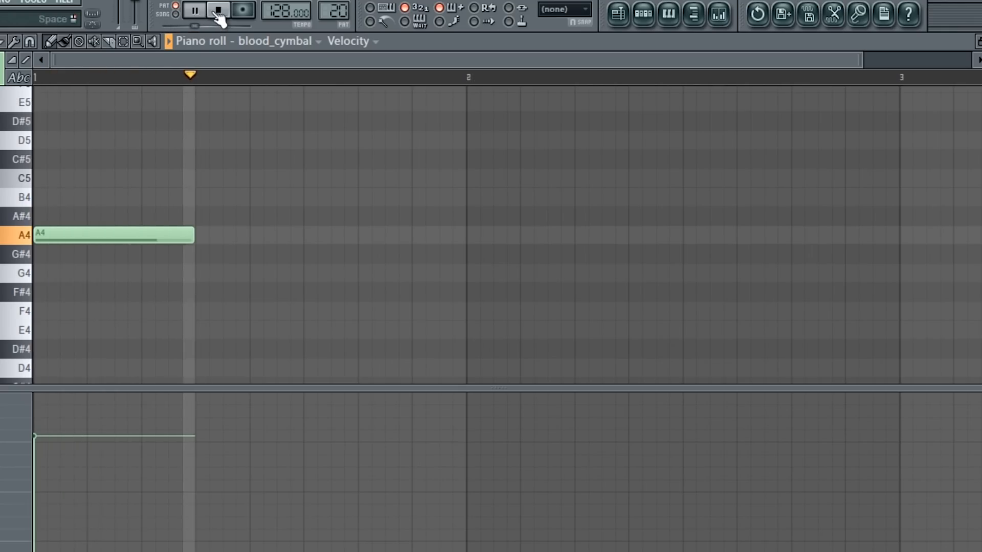
- Listen to the blood_cymbal, london_open_hat, alien_crash and phattest_808 patterns one at a time, stopping playback after each
click(219, 11)
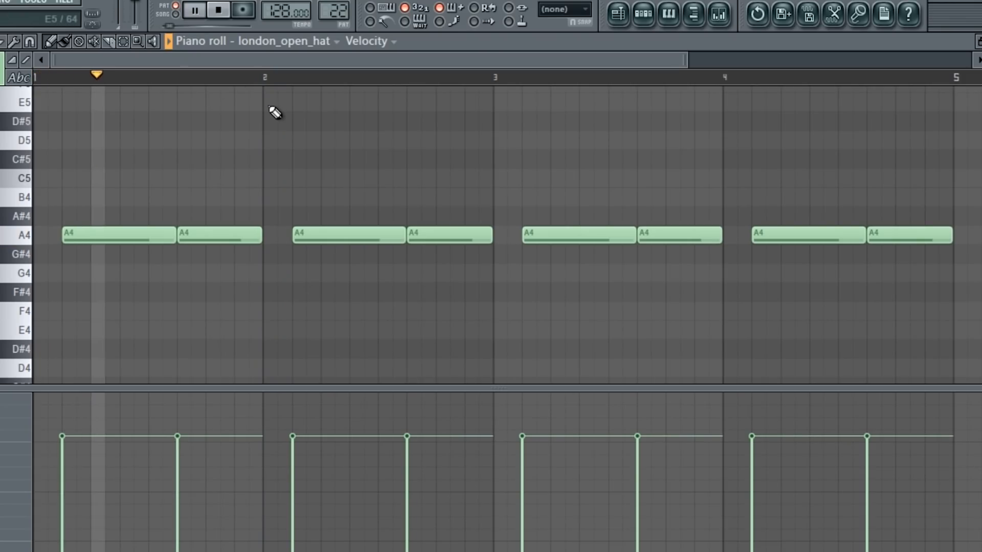
click(225, 15)
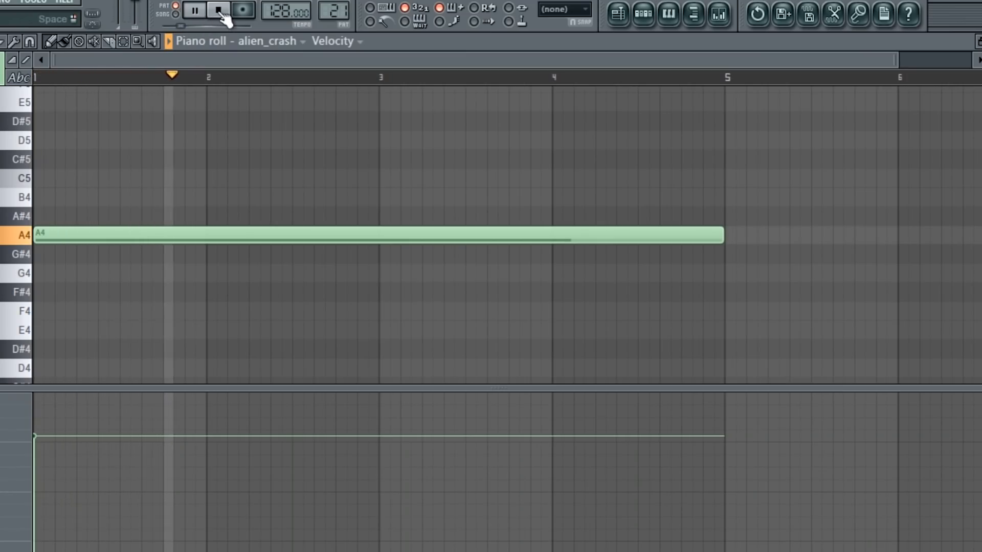
click(223, 15)
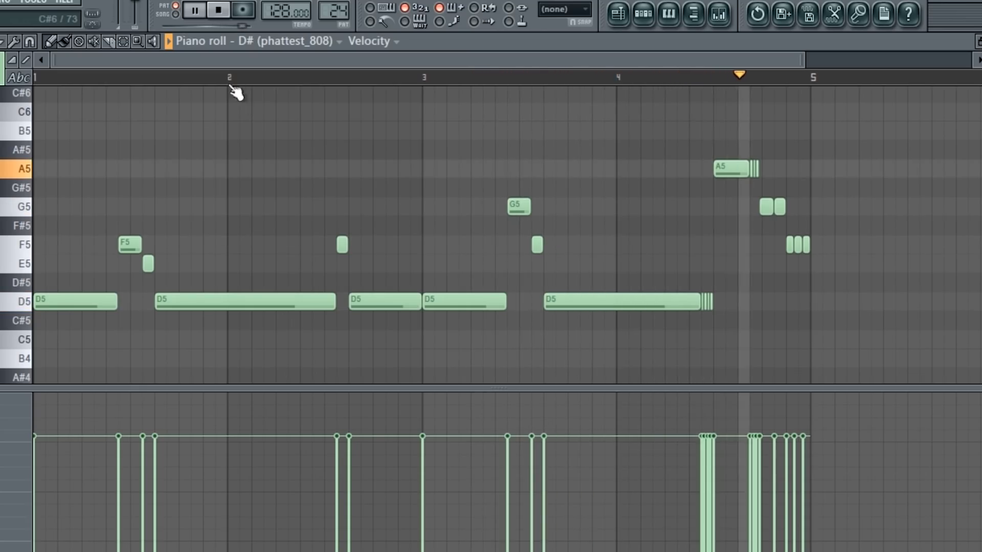
click(223, 14)
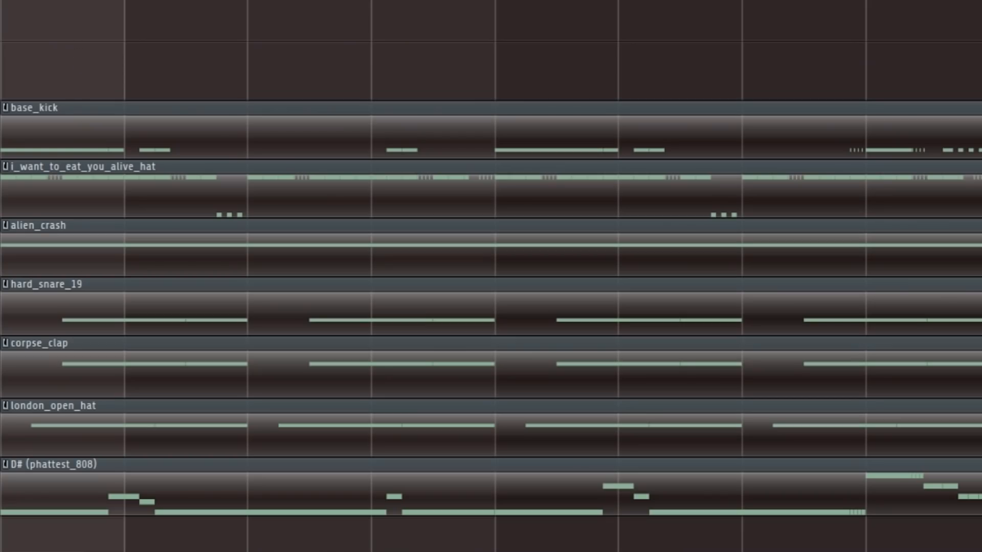